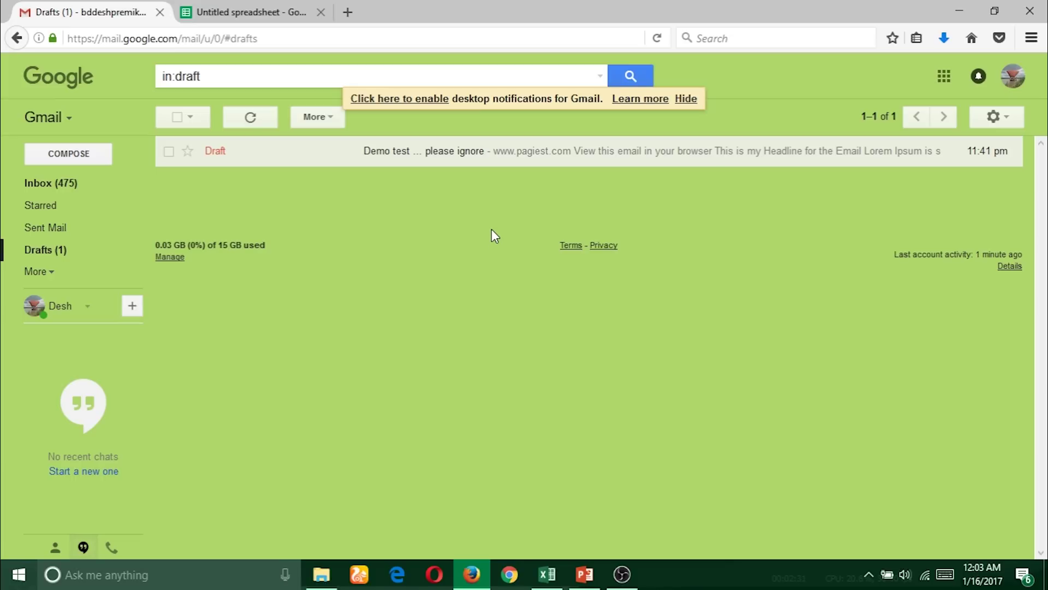
# Open the Google account details panel from the avatar while the Drafts folder is showing
pyautogui.click(1013, 79)
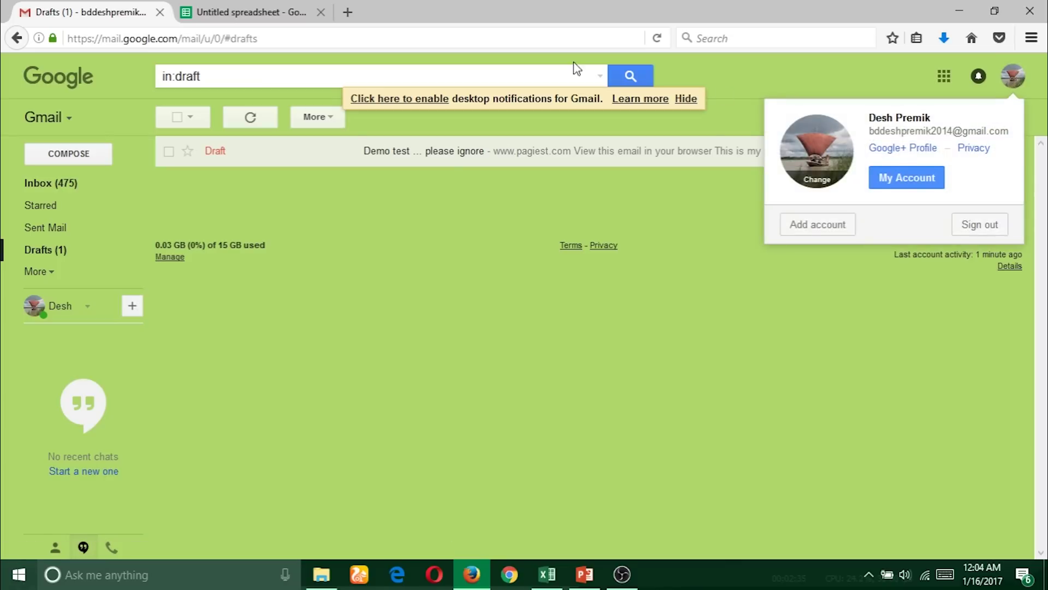
# Switch to the Untitled spreadsheet and review the recipient addresses in cells A1 to A8
pyautogui.click(243, 11)
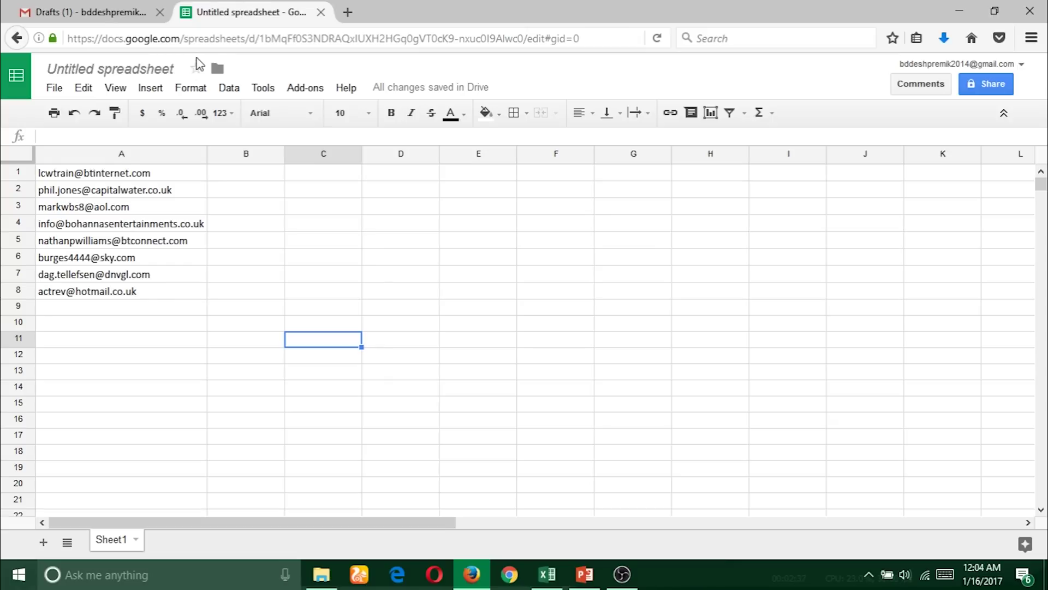
pyautogui.click(195, 175)
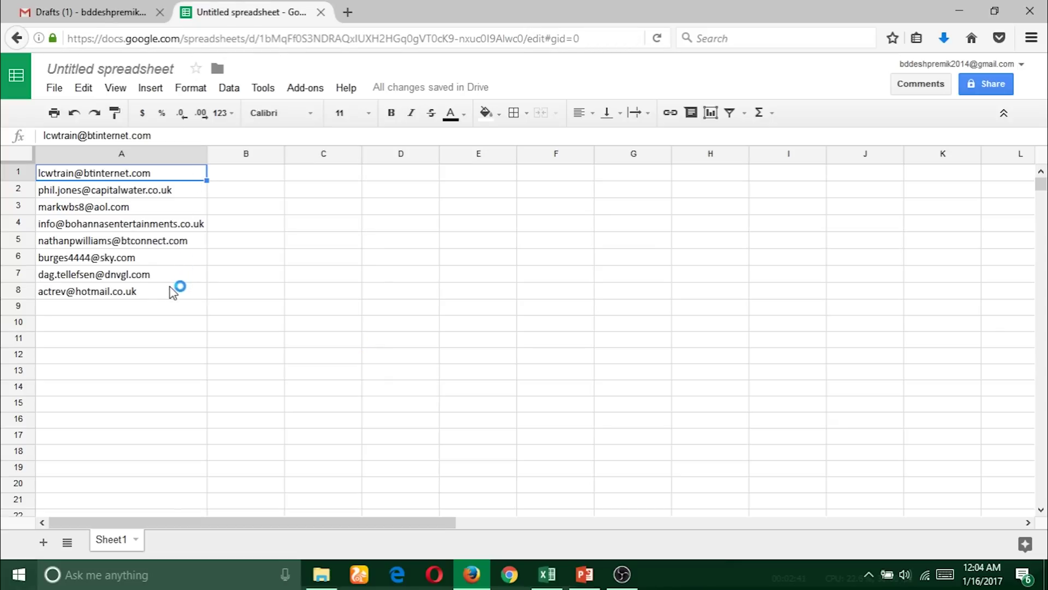
pyautogui.click(175, 289)
pyautogui.click(182, 274)
pyautogui.click(180, 258)
pyautogui.click(193, 242)
pyautogui.click(191, 207)
pyautogui.click(187, 191)
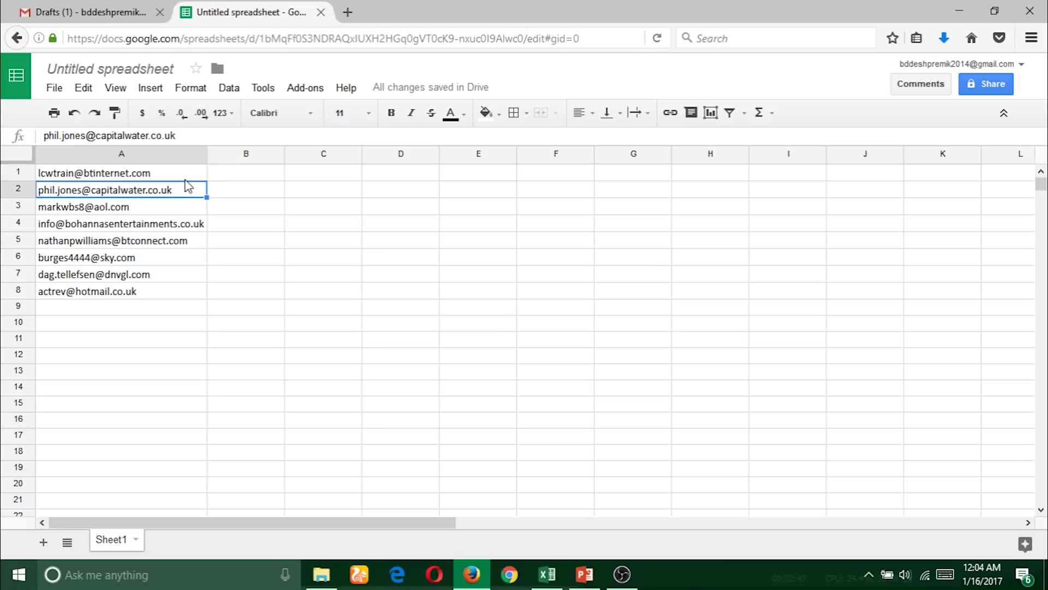
# Move to empty cell A10 and open the Add-ons > Get add-ons store
pyautogui.click(239, 223)
pyautogui.click(203, 292)
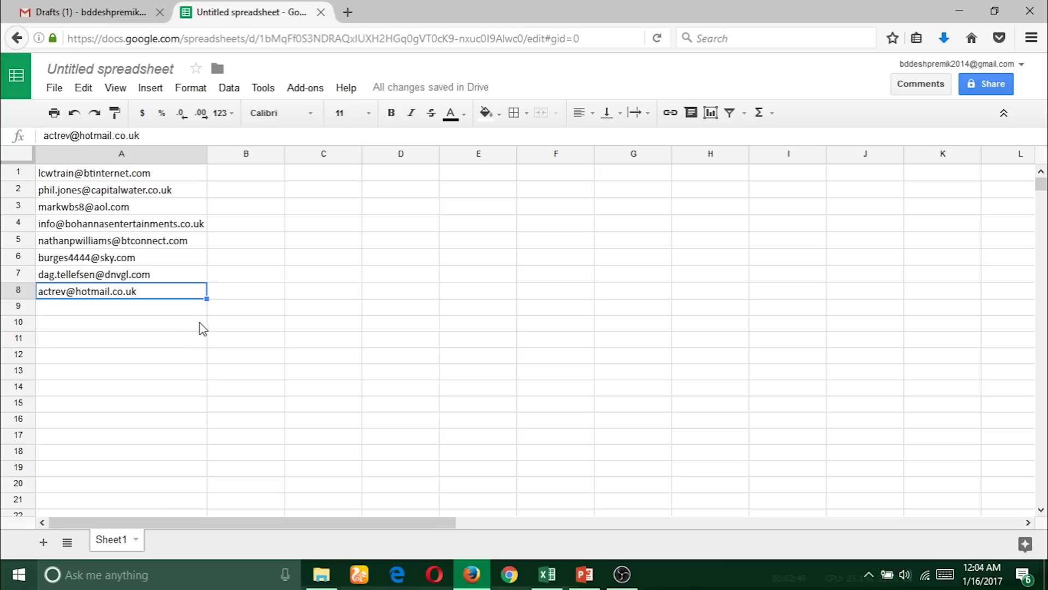
pyautogui.click(206, 324)
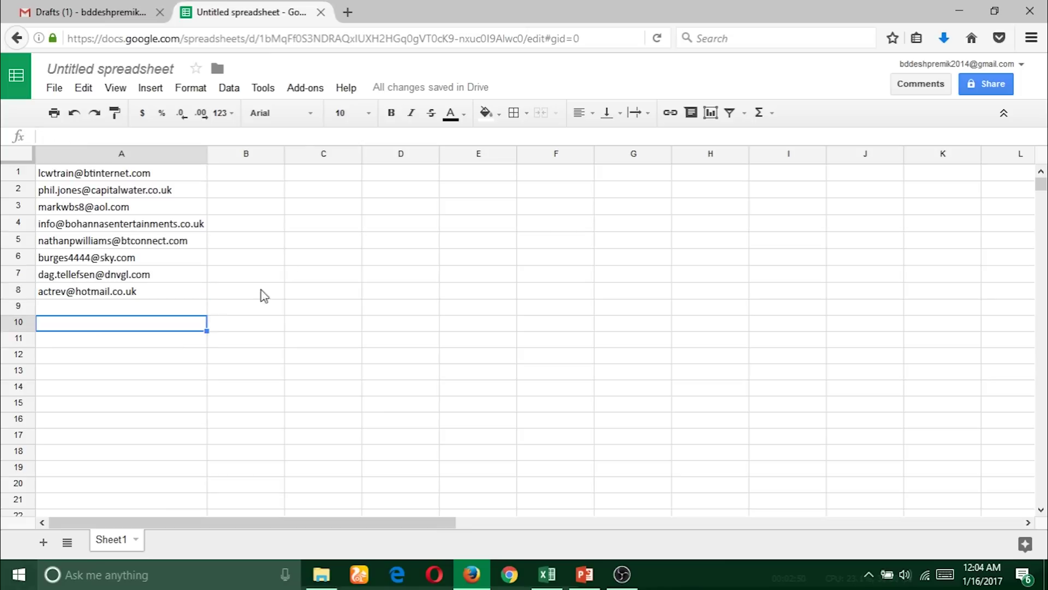
pyautogui.click(315, 90)
pyautogui.click(323, 116)
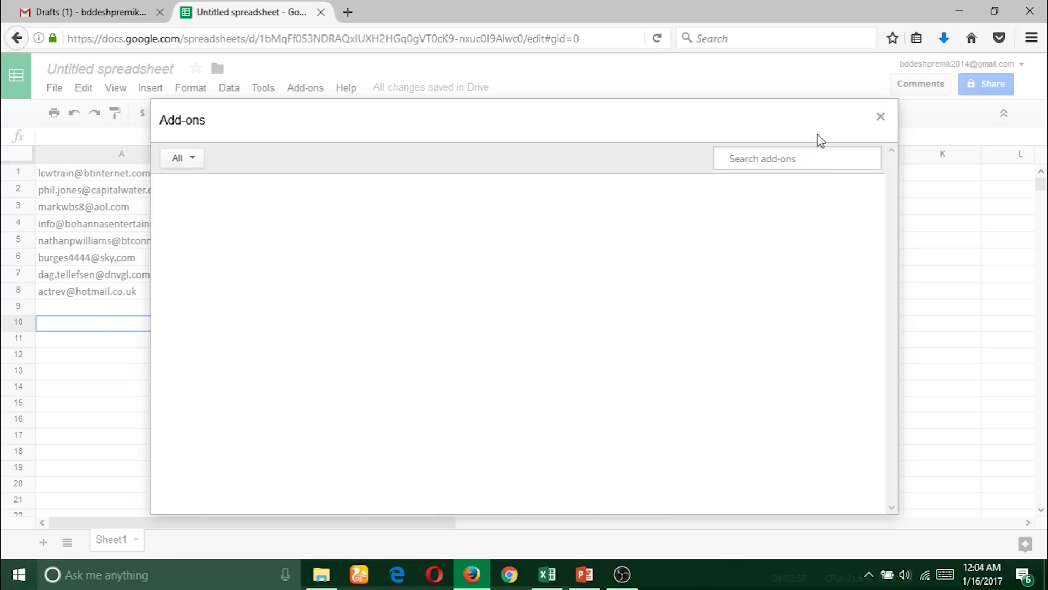
# Search the add-on store for 'Mail merge'
pyautogui.click(808, 159)
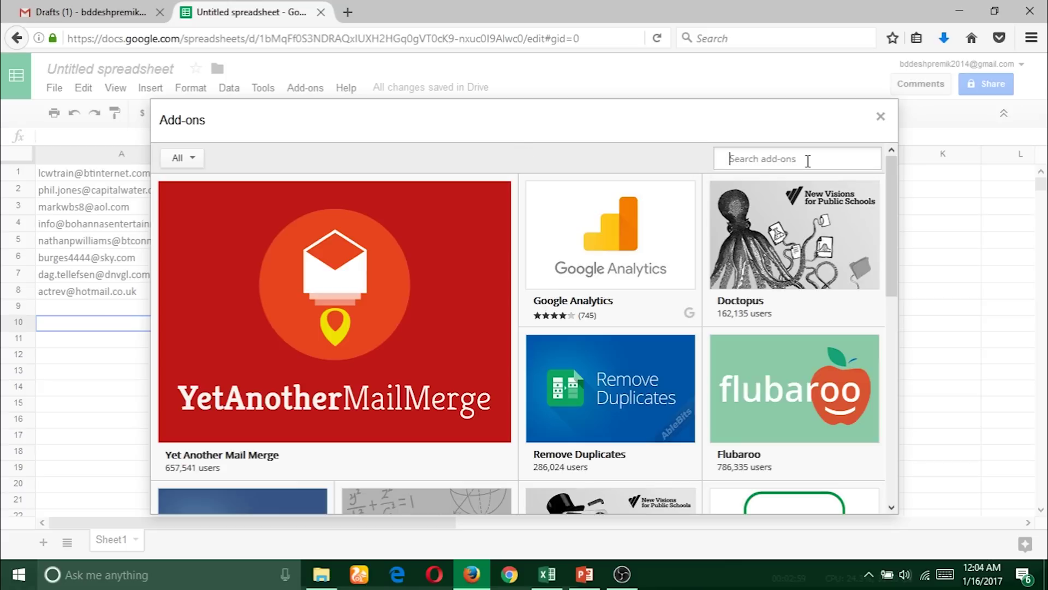
pyautogui.write('Mailm')
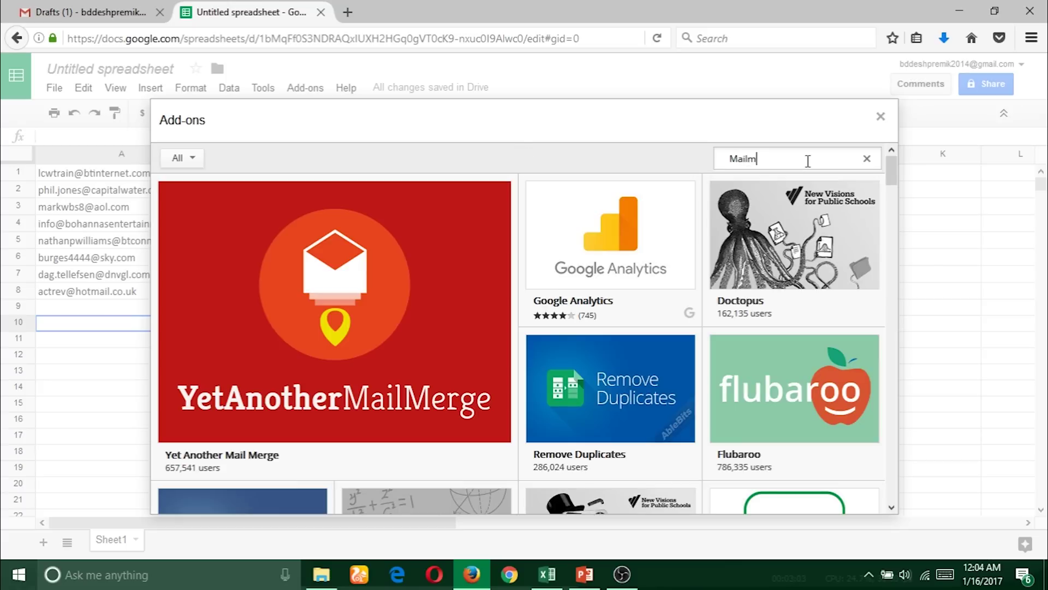
pyautogui.press('BackSpace')
pyautogui.write('merge')
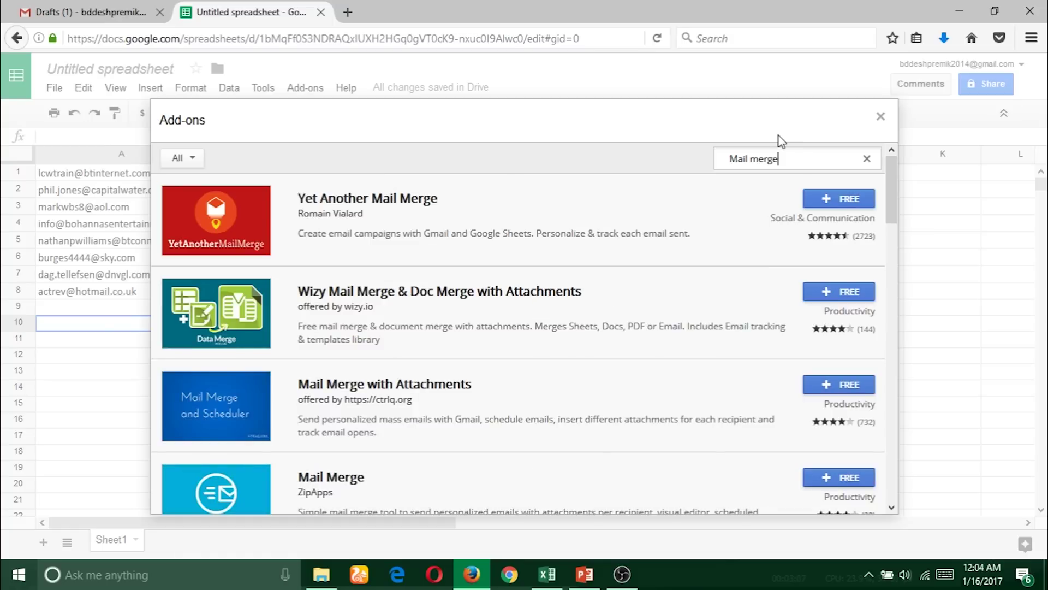
# Install Yet Another Mail Merge from the search results with + FREE
pyautogui.scroll(-7, 427, 307)
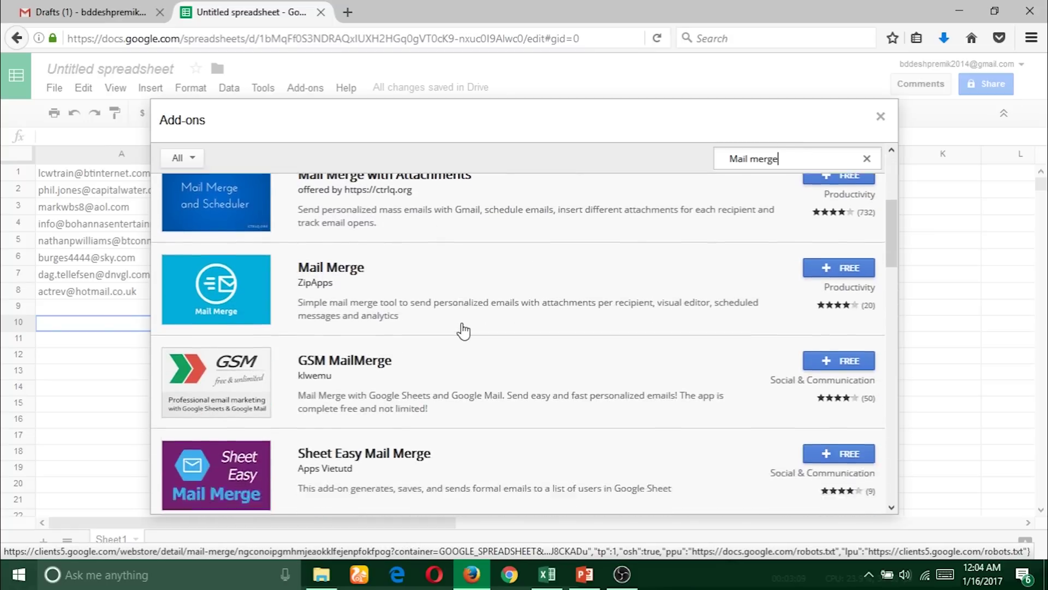
pyautogui.scroll(-3, 533, 397)
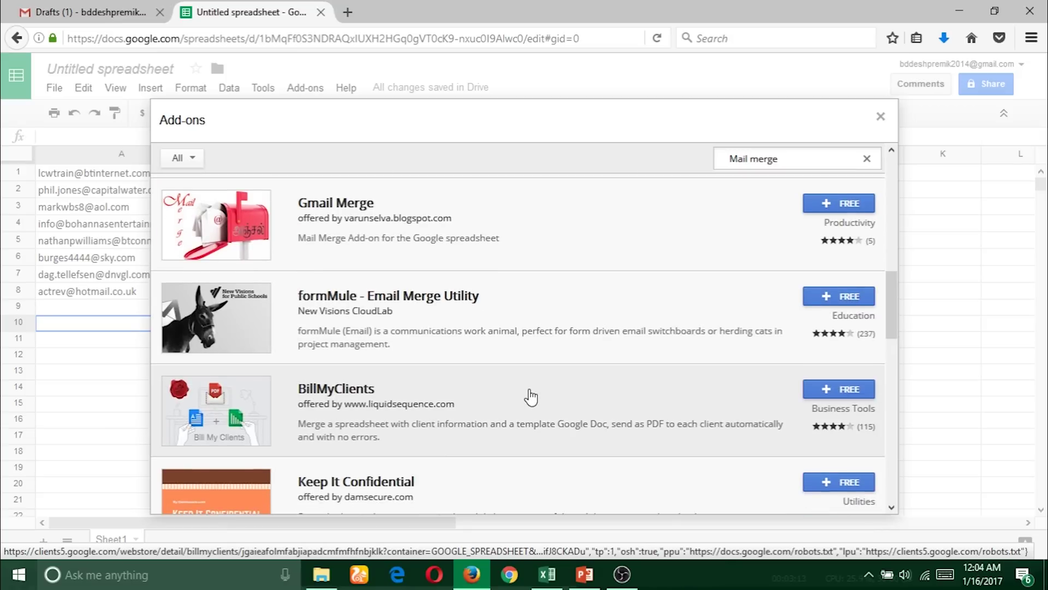
pyautogui.scroll(8, 533, 396)
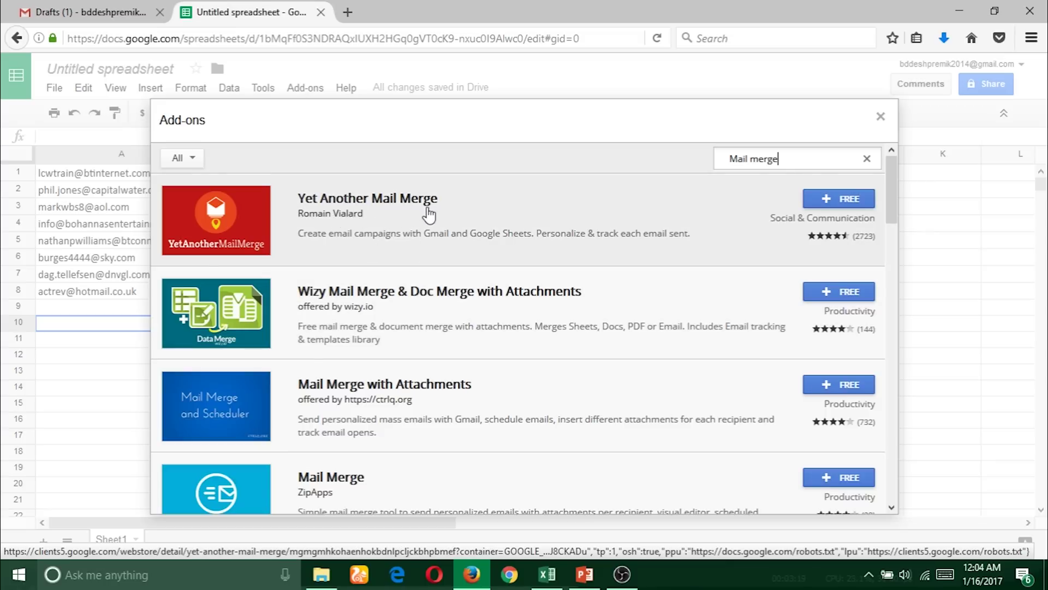
pyautogui.click(838, 199)
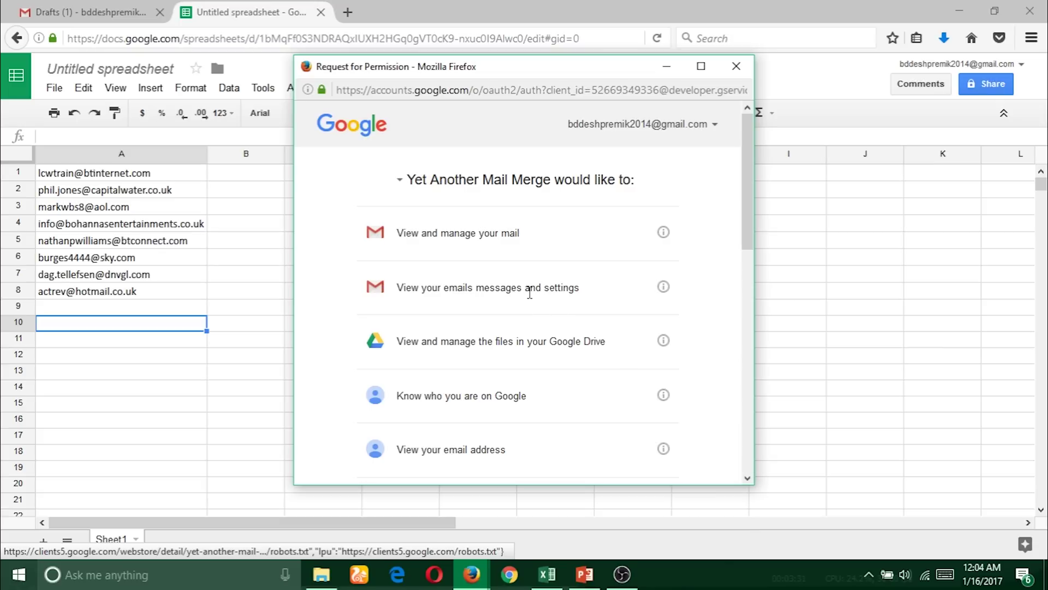
# Allow Yet Another Mail Merge the requested access to the Google account
pyautogui.scroll(-5, 529, 290)
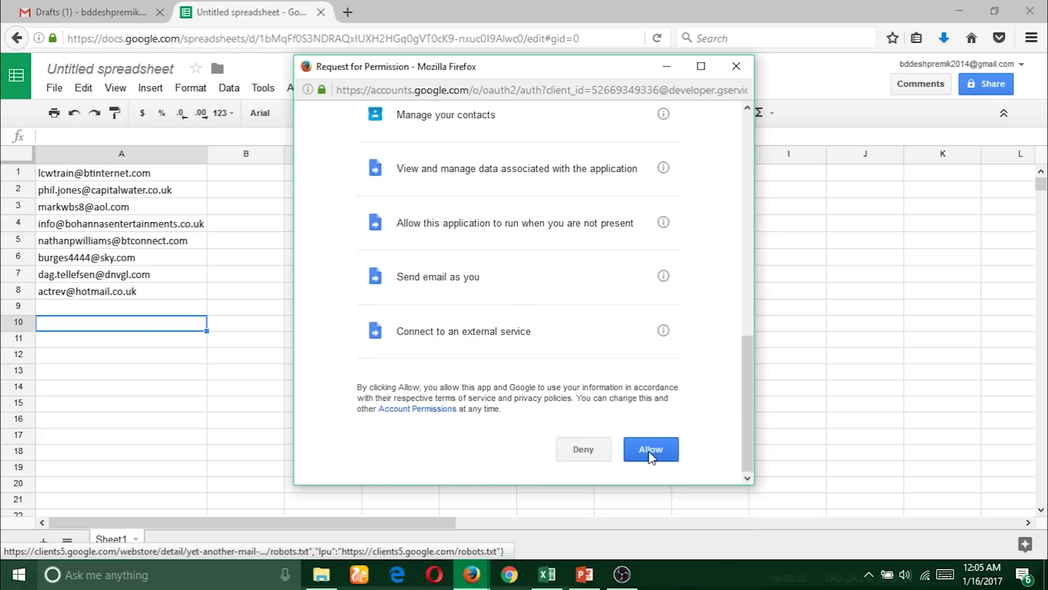
pyautogui.click(651, 453)
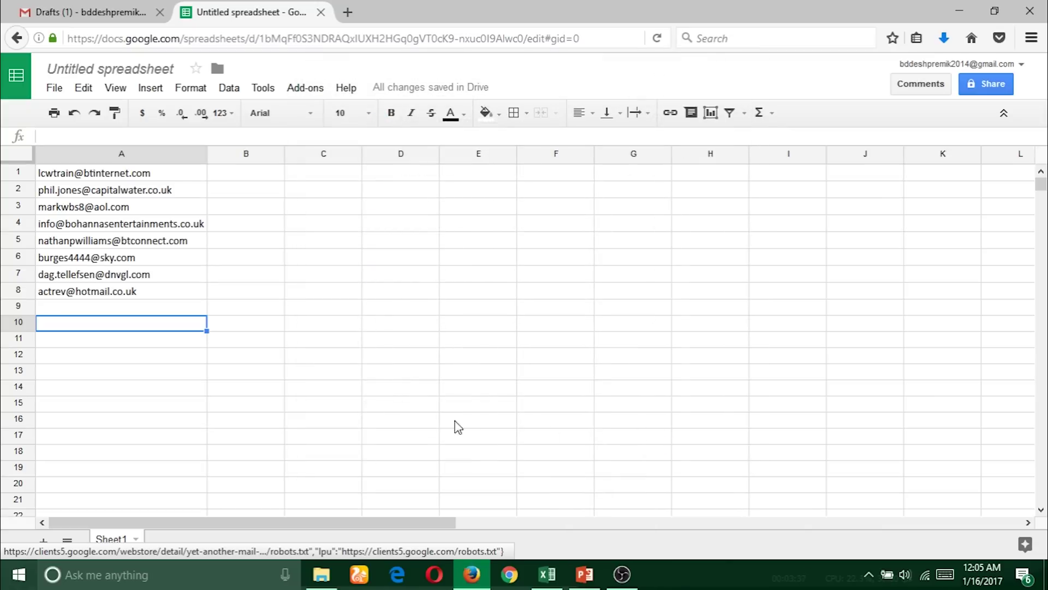
# Return to Gmail Drafts and open the 'Demo test ... please ignore' draft
pyautogui.click(66, 12)
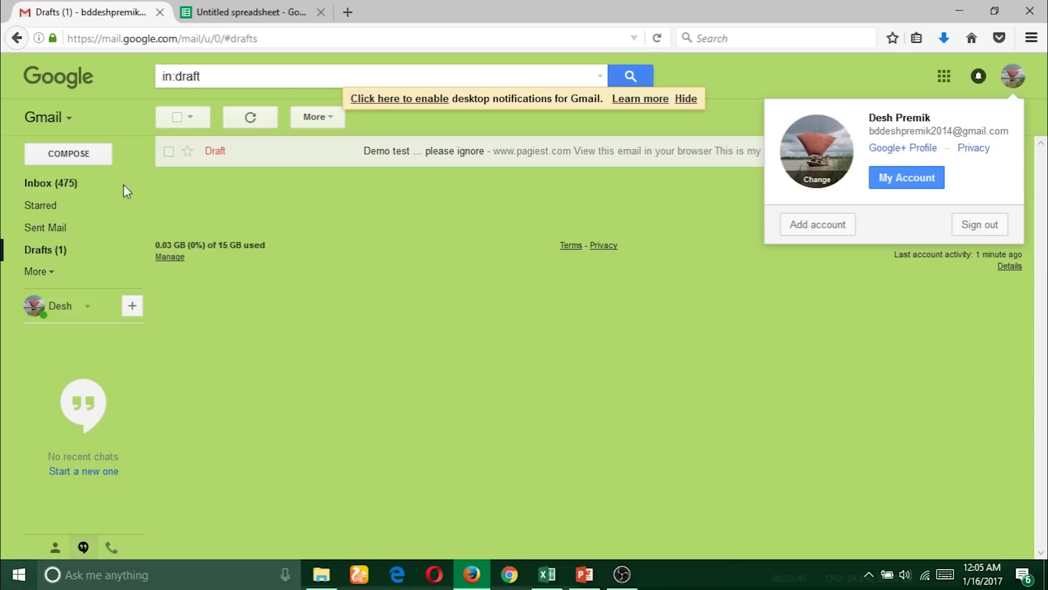
pyautogui.click(65, 253)
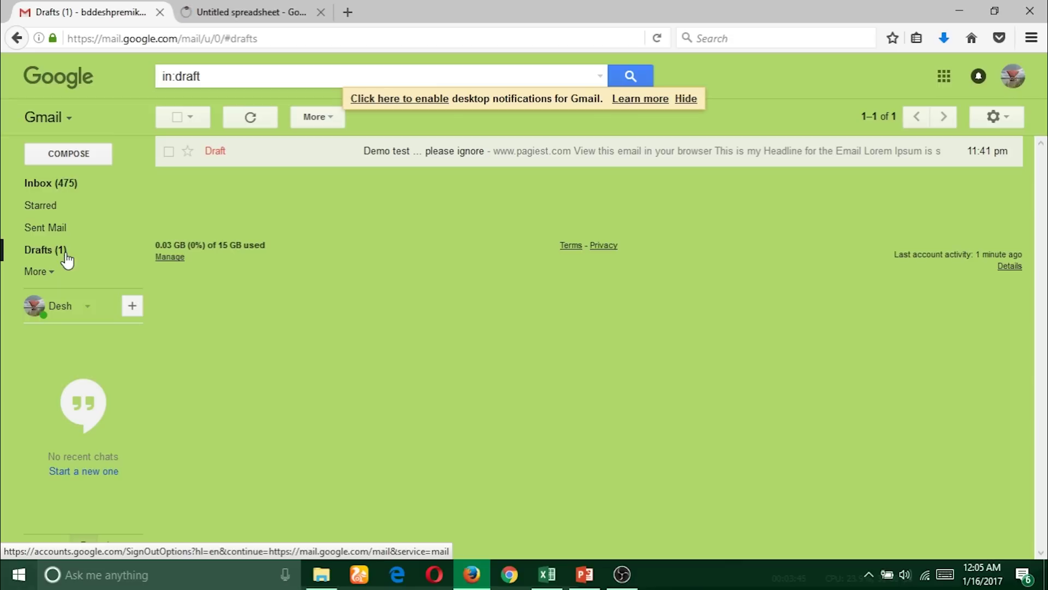
pyautogui.click(522, 153)
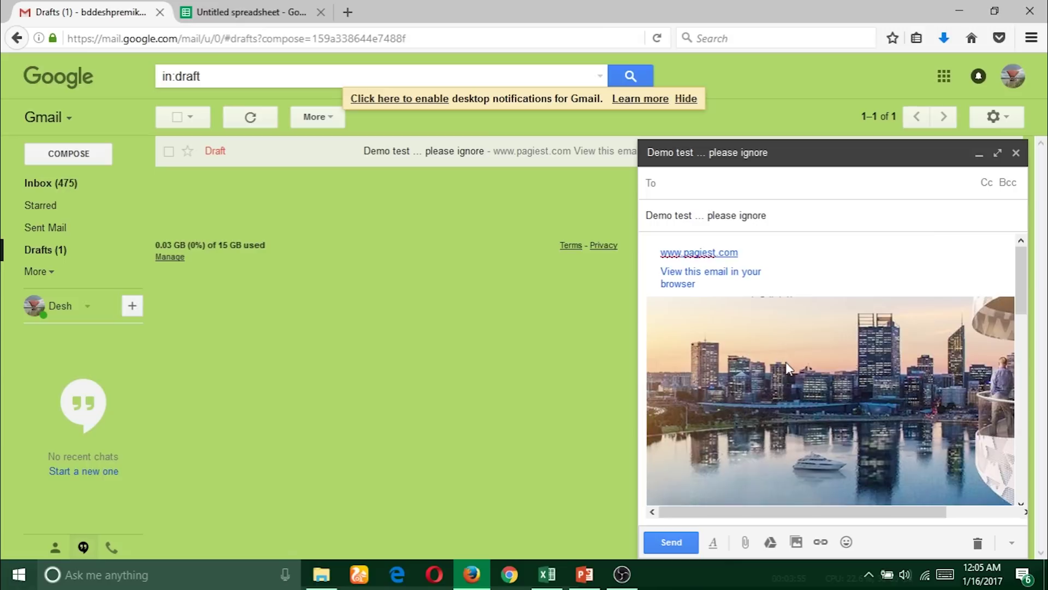
pyautogui.scroll(-6, 786, 364)
pyautogui.scroll(-4, 793, 370)
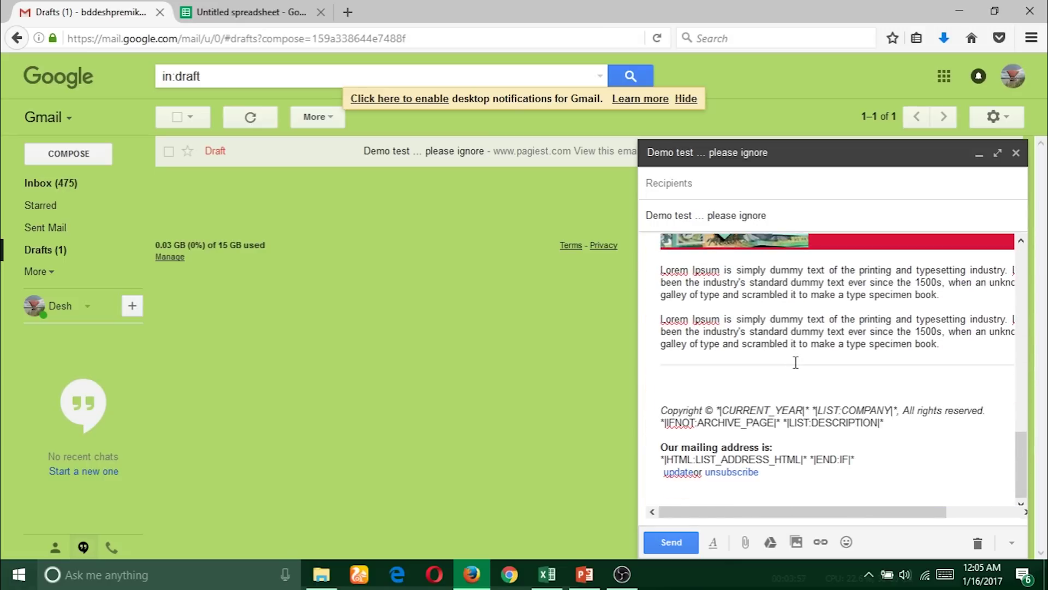
# Expand the draft full-size to review its newsletter template, then dock it beside the Drafts list
pyautogui.click(996, 156)
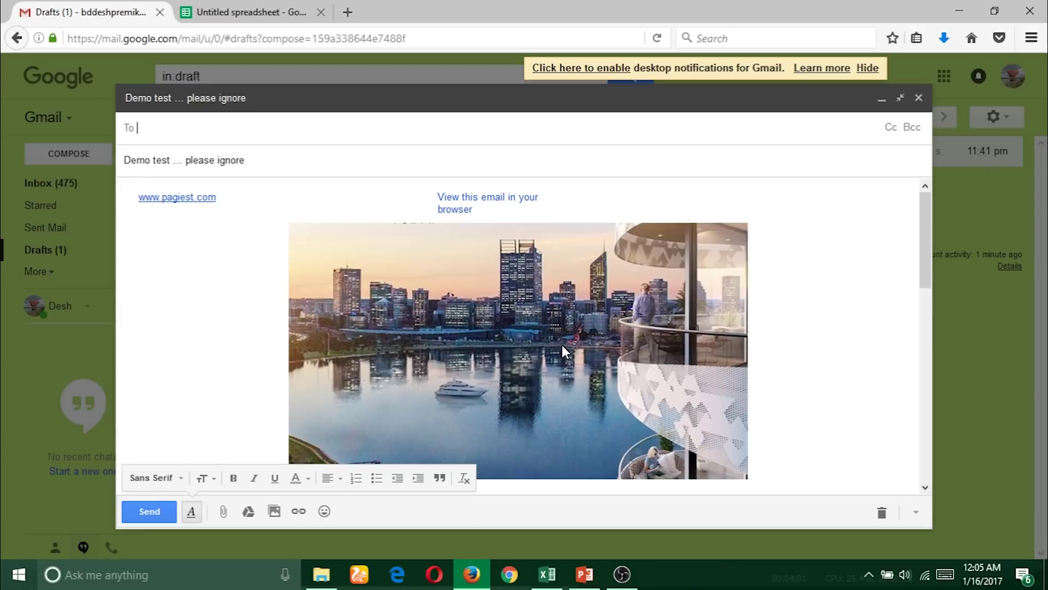
pyautogui.scroll(-6, 570, 339)
pyautogui.scroll(-3, 569, 340)
pyautogui.scroll(-1, 575, 336)
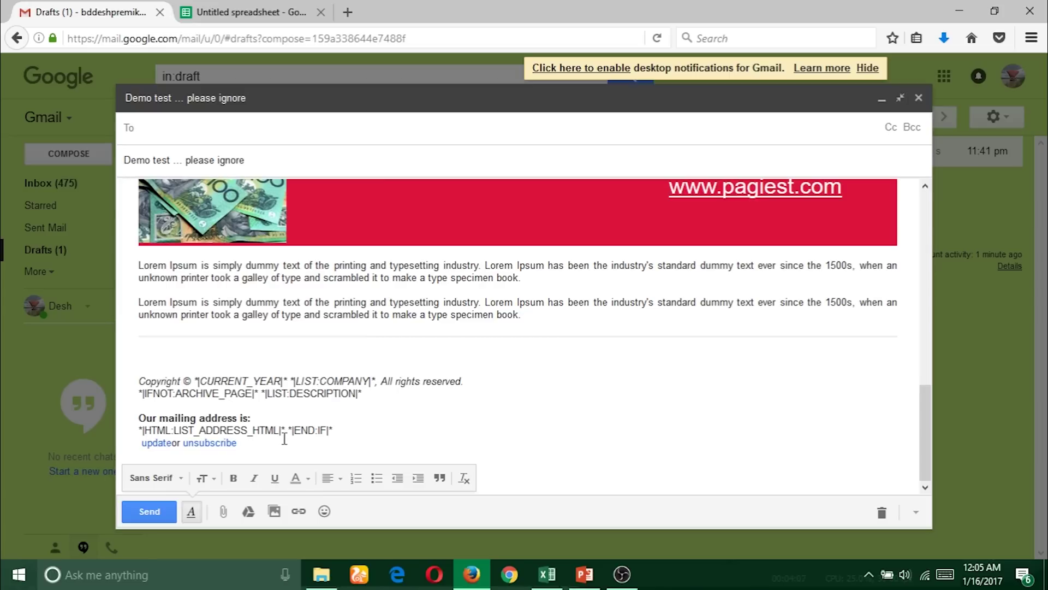
pyautogui.click(900, 98)
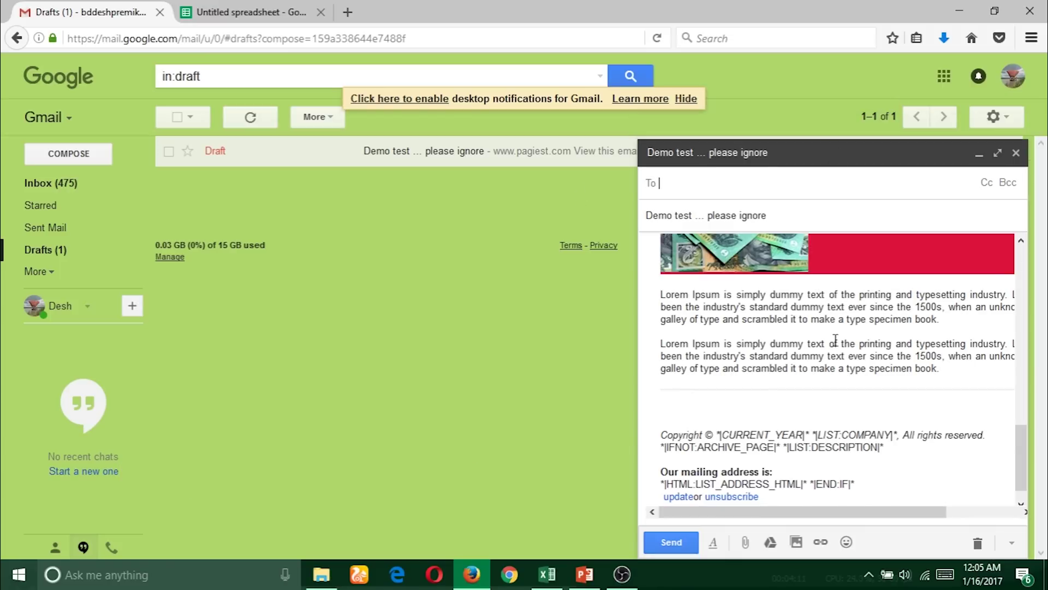
# Back in the spreadsheet, dismiss the add-on tip and the Start Mail Merge dialog
pyautogui.click(246, 13)
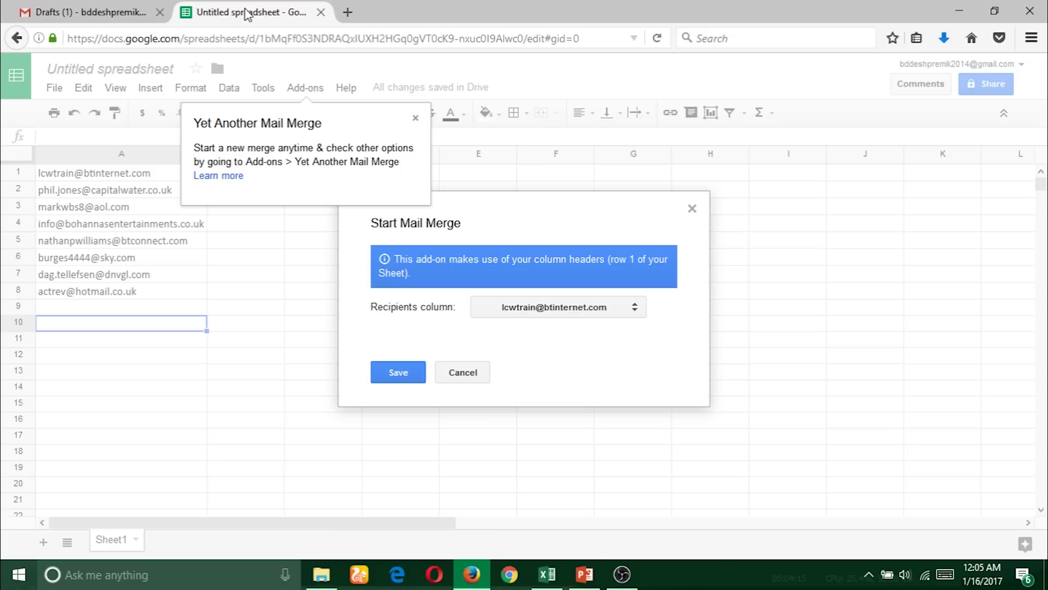
pyautogui.click(415, 118)
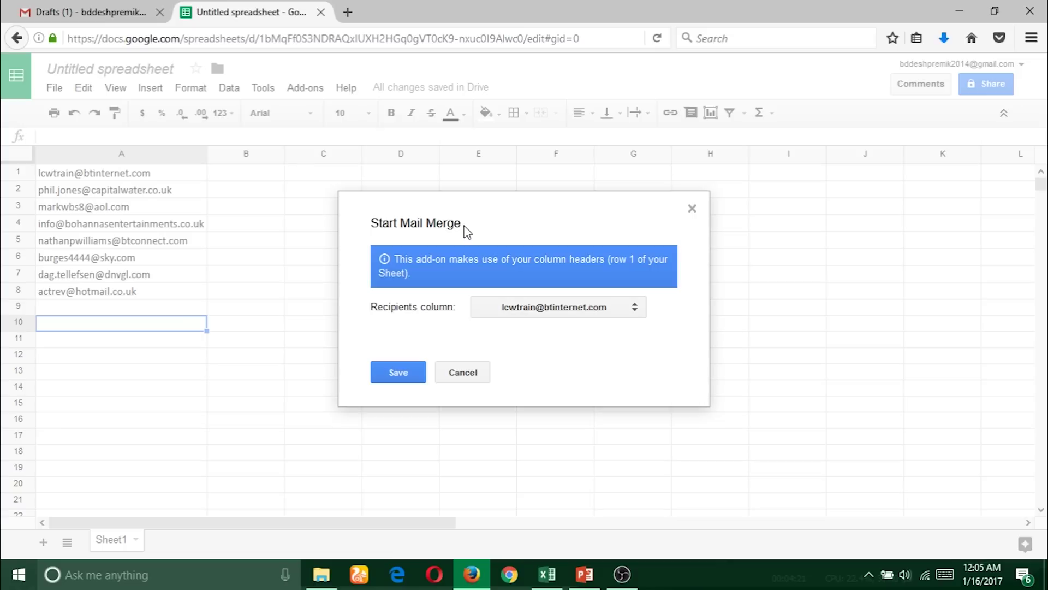
pyautogui.click(692, 209)
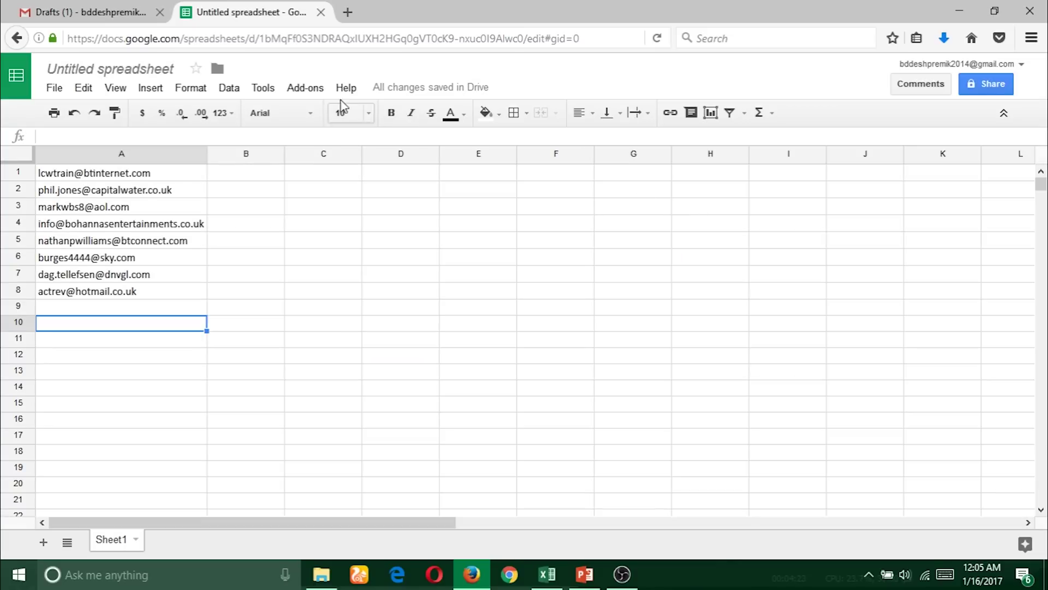
# Start a new merge via Add-ons > Yet Another Mail Merge, saving column A as recipients
pyautogui.click(310, 93)
pyautogui.moveTo(356, 118)
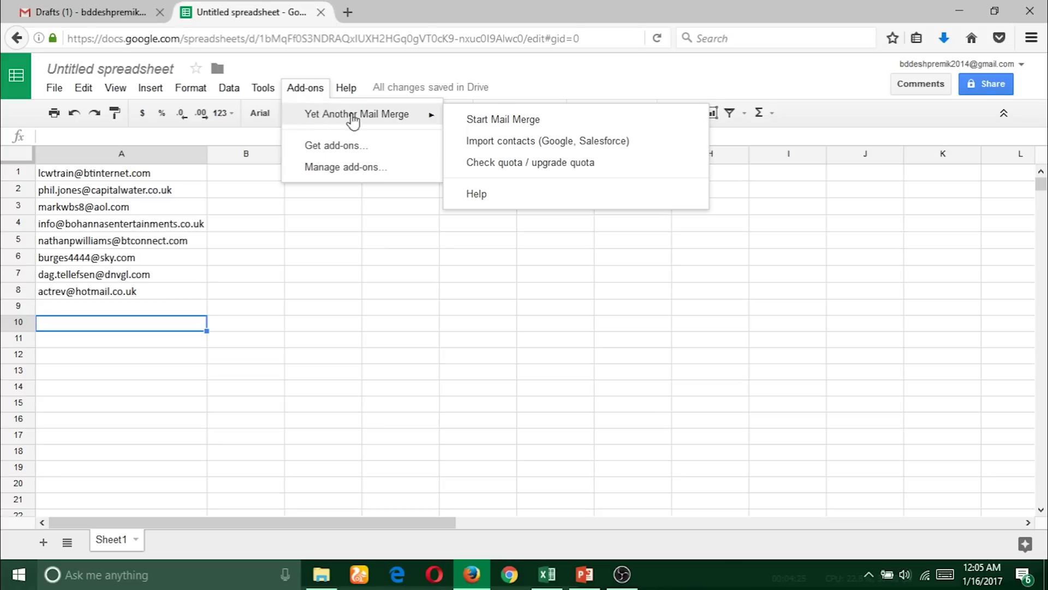
pyautogui.click(479, 125)
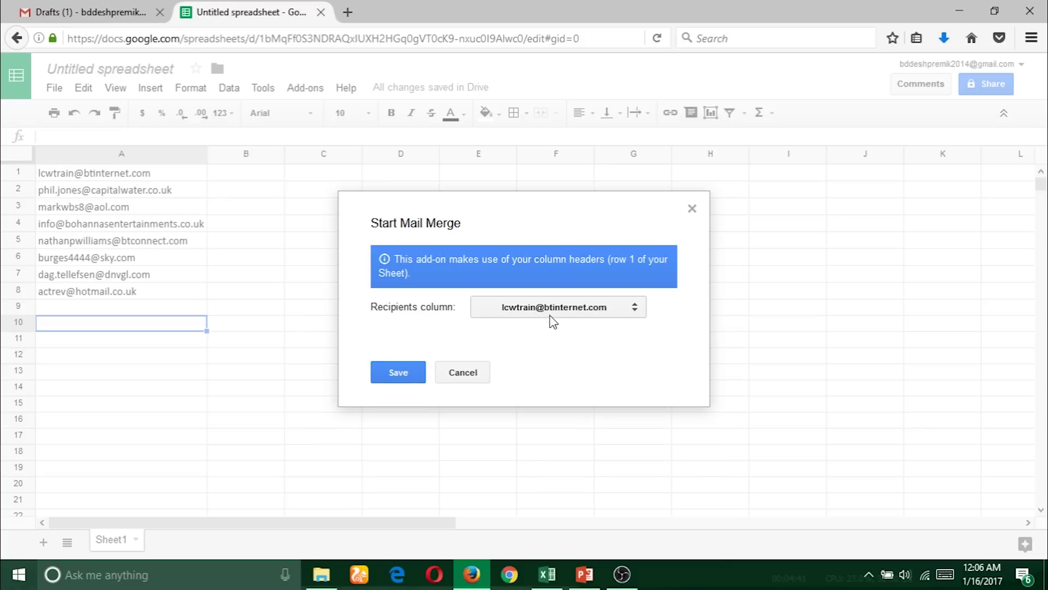
pyautogui.click(399, 374)
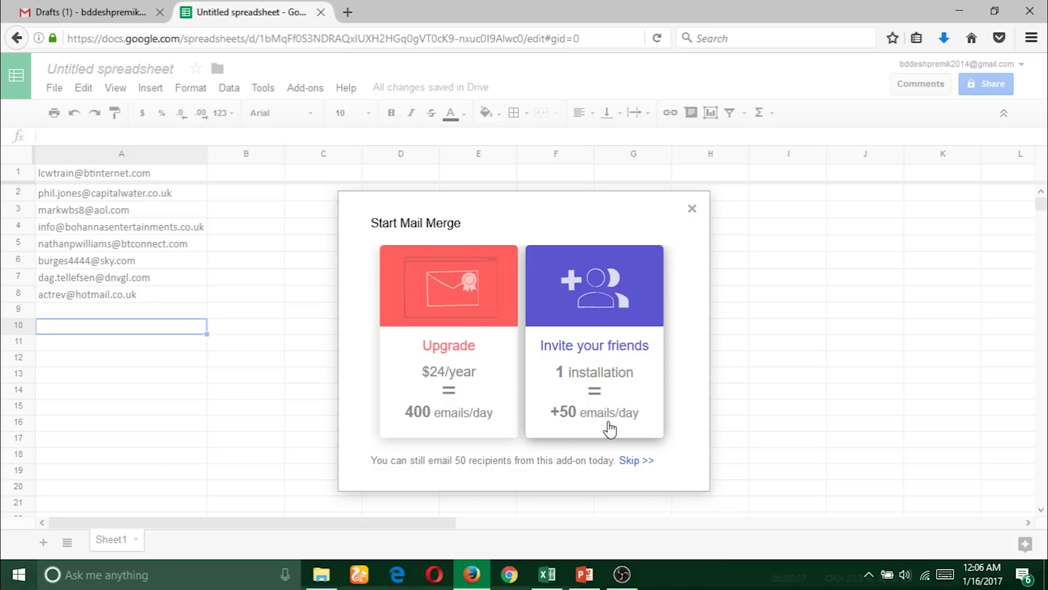
# Skip the upgrade offer and enter Pagiest.com as the Sender Name
pyautogui.click(629, 461)
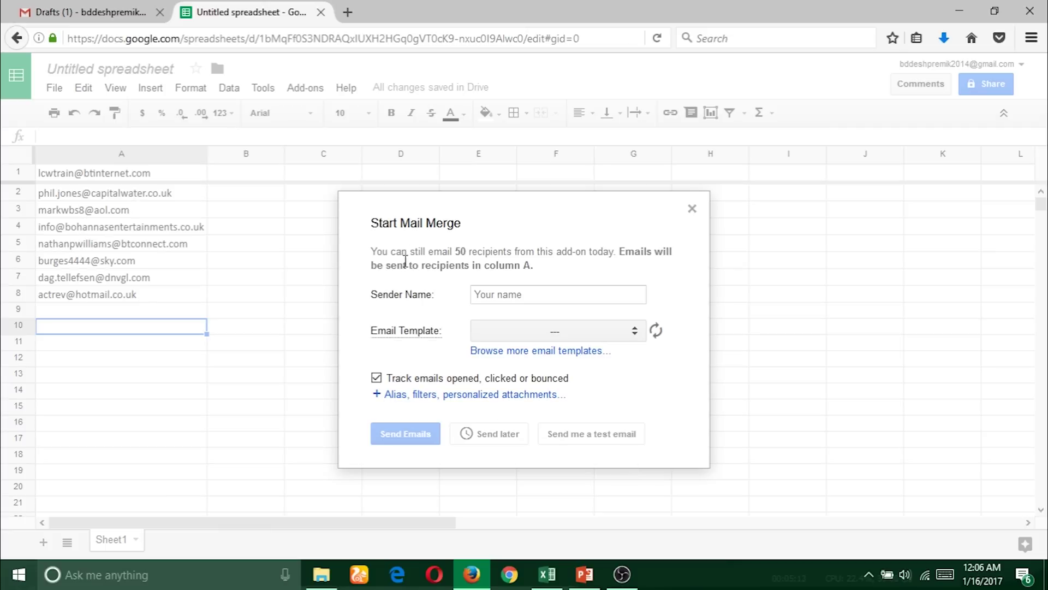
pyautogui.click(528, 295)
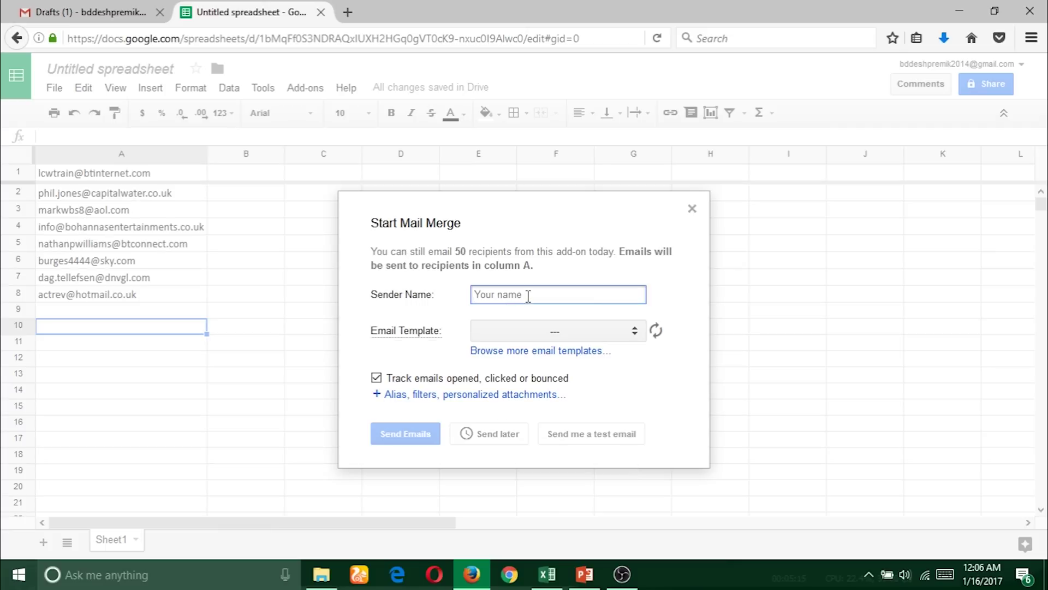
pyautogui.write('emu')
pyautogui.press('BackSpace')
pyautogui.press('BackSpace')
pyautogui.press('BackSpace')
pyautogui.write('Pagiest.com')
# Check the demo draft in Gmail, then open the merge form's Email Template list
pyautogui.click(112, 13)
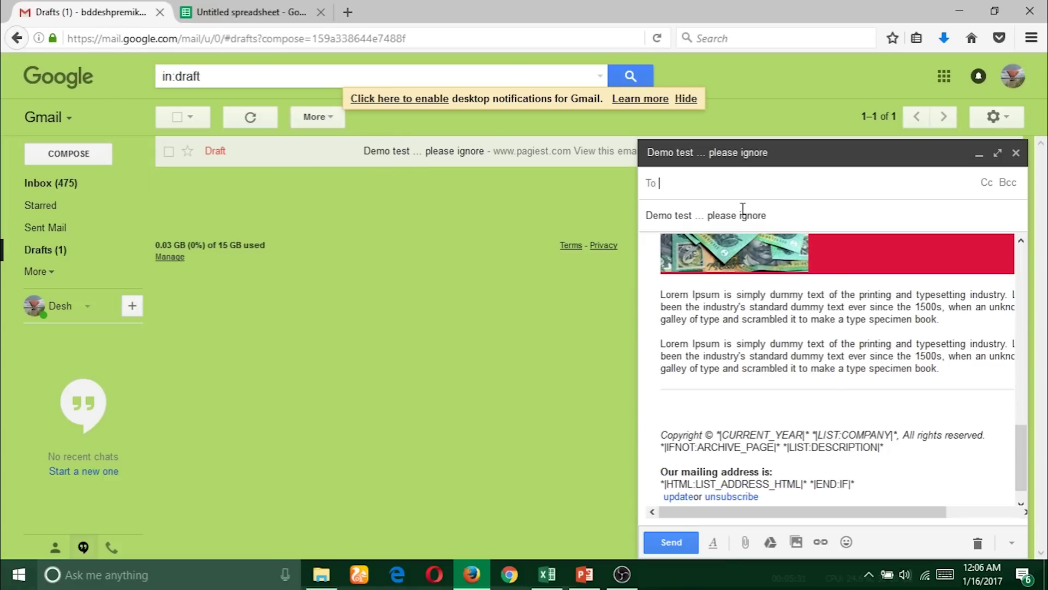
pyautogui.click(240, 12)
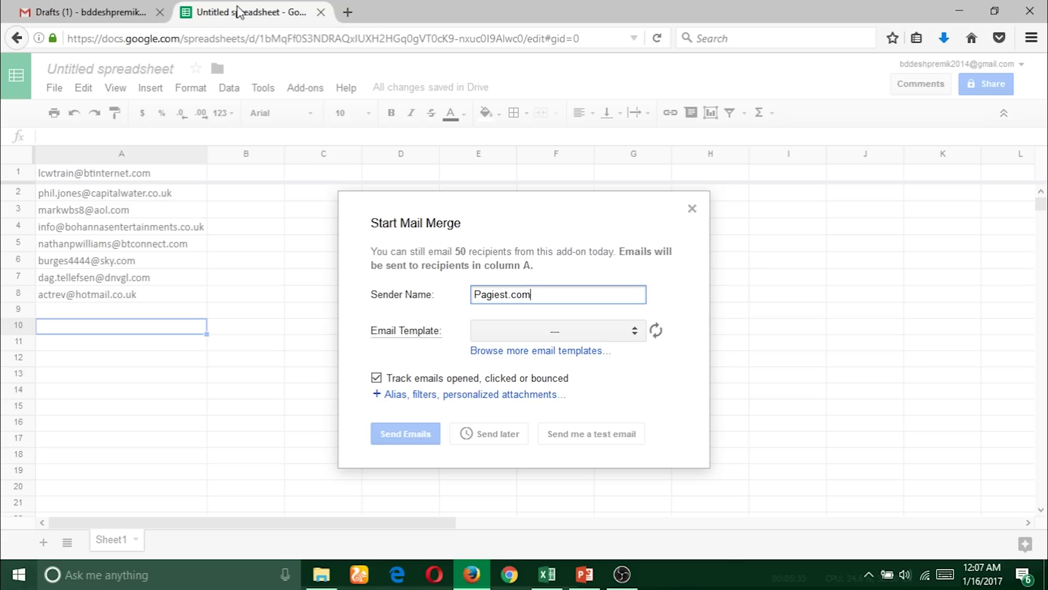
pyautogui.click(535, 328)
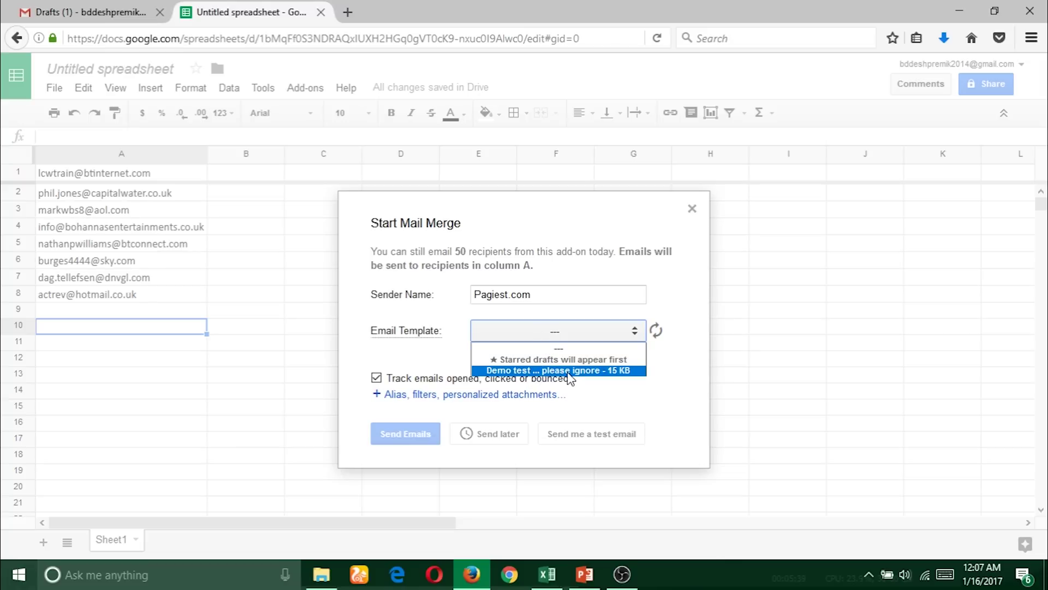
# Check the draft's subject in Gmail and pick 'Demo test ... please ignore' as the Email Template
pyautogui.click(85, 11)
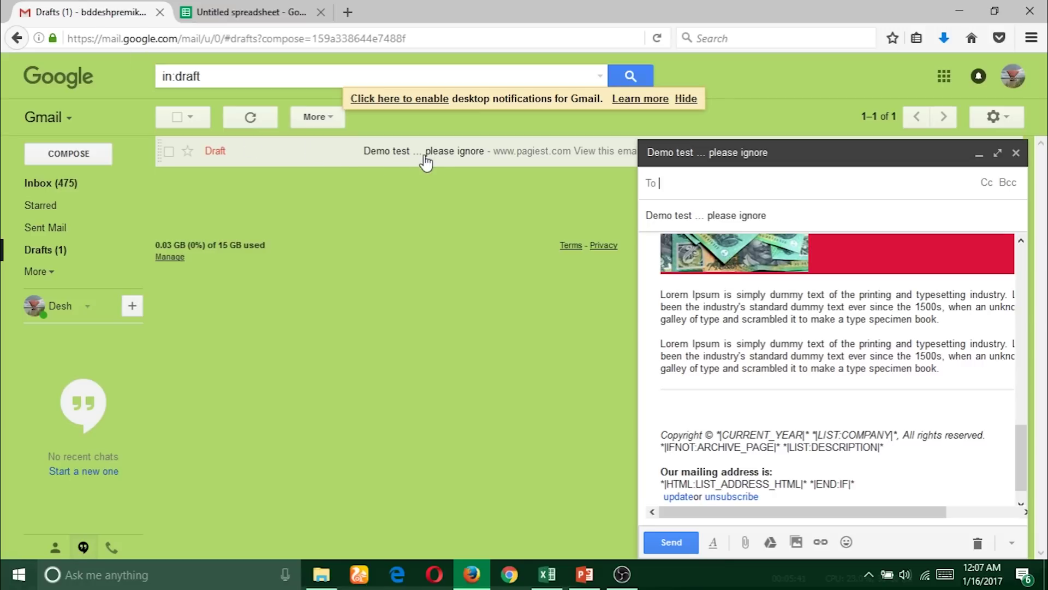
pyautogui.moveTo(777, 219); pyautogui.dragTo(644, 212)
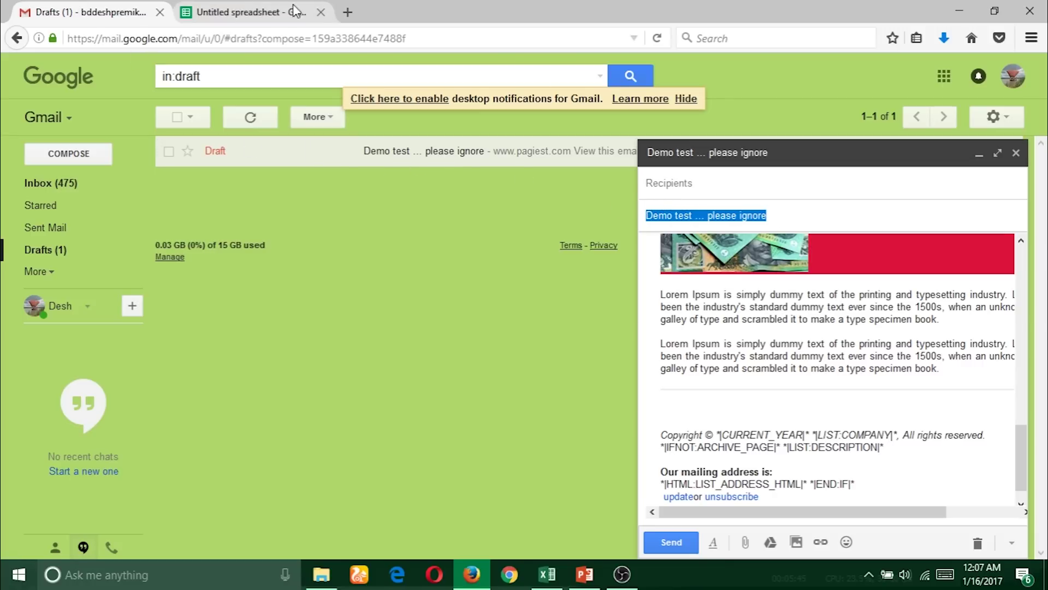
pyautogui.click(276, 11)
pyautogui.click(573, 330)
pyautogui.click(571, 370)
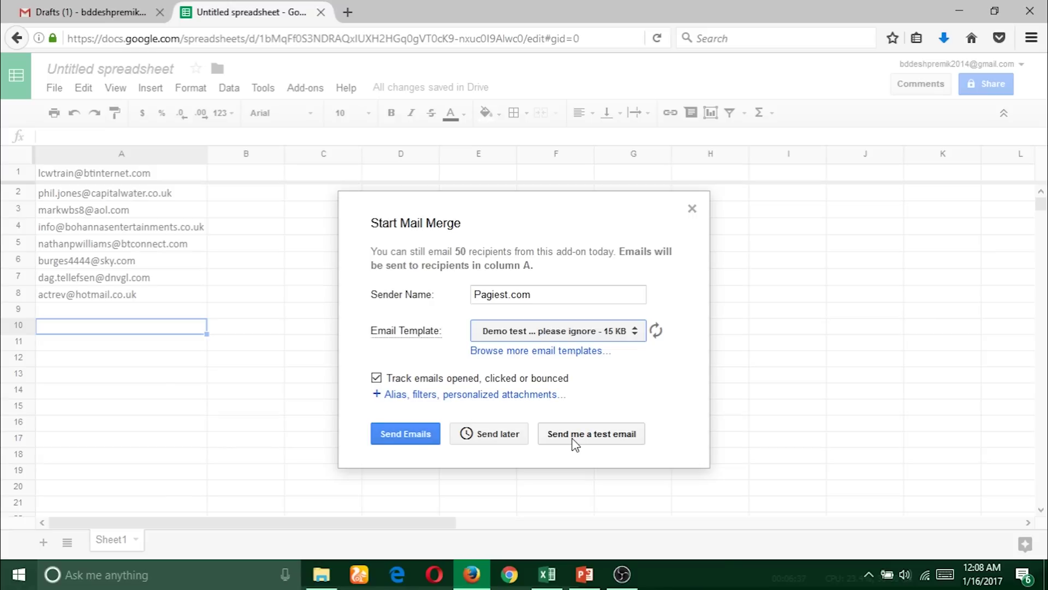
# Send the merge emails to all 7 recipients
pyautogui.click(410, 435)
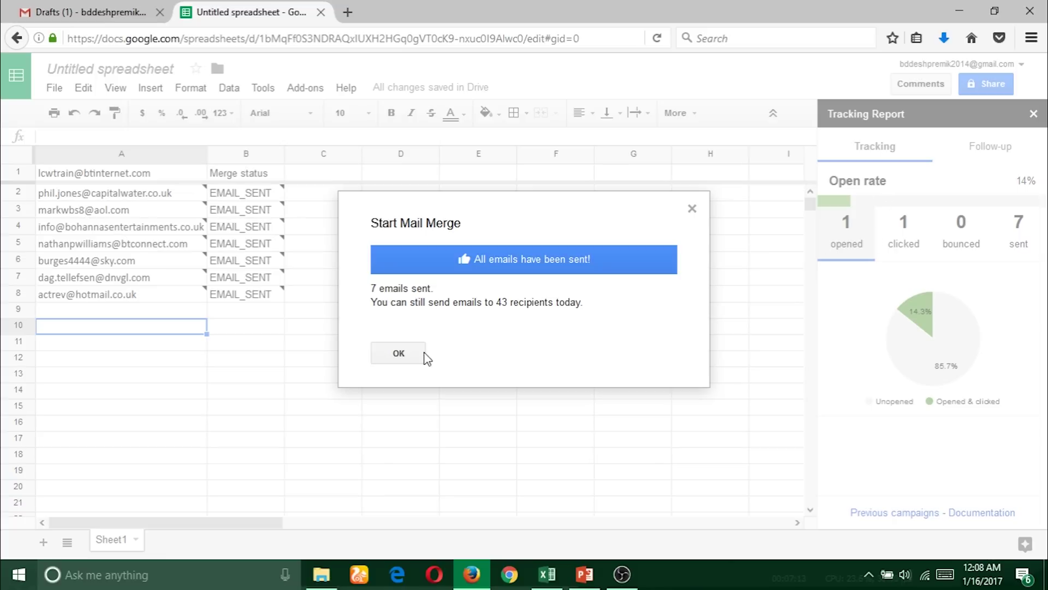
# Close the merge dialog, widen column B, and read B2's send-time note
pyautogui.click(404, 360)
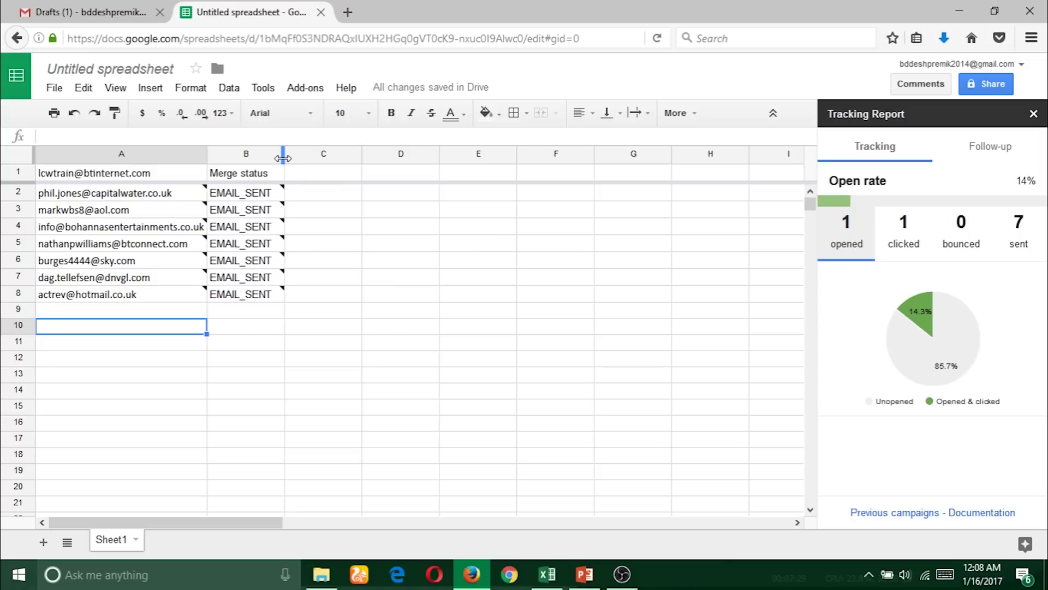
pyautogui.moveTo(283, 157); pyautogui.dragTo(326, 158)
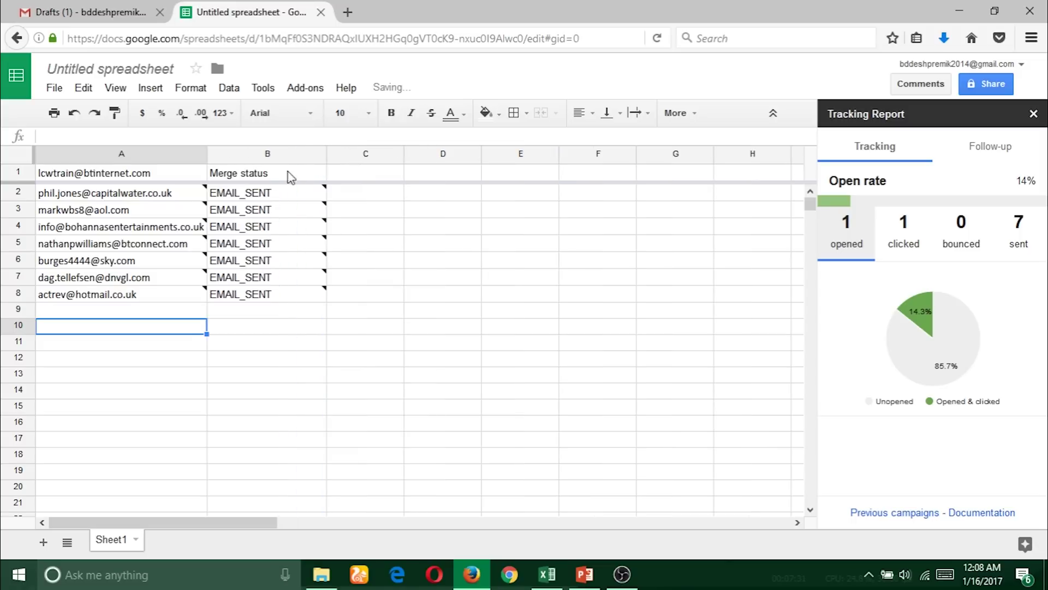
pyautogui.moveTo(261, 191)
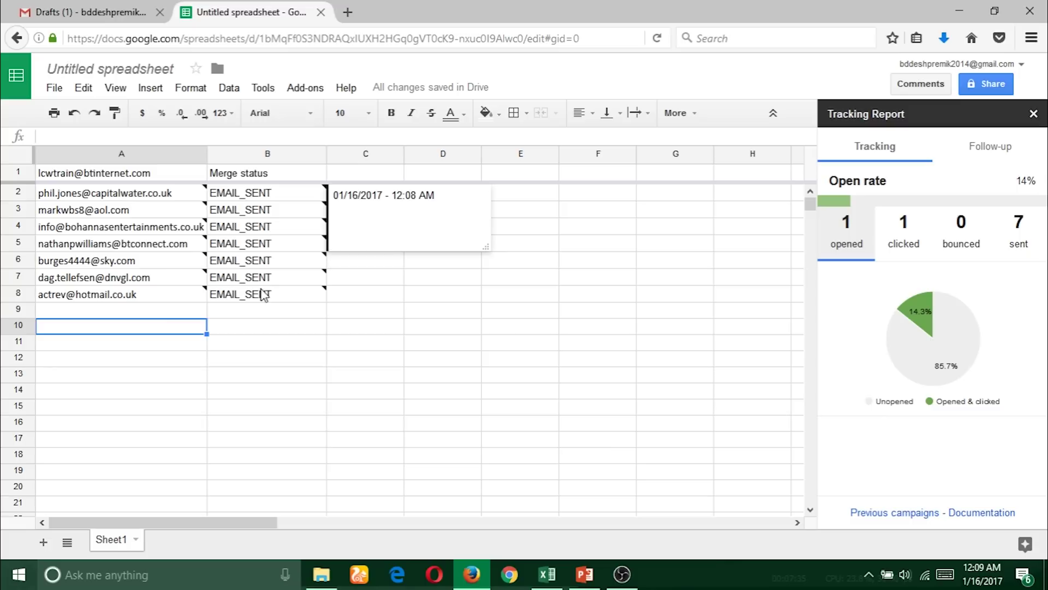
pyautogui.click(583, 297)
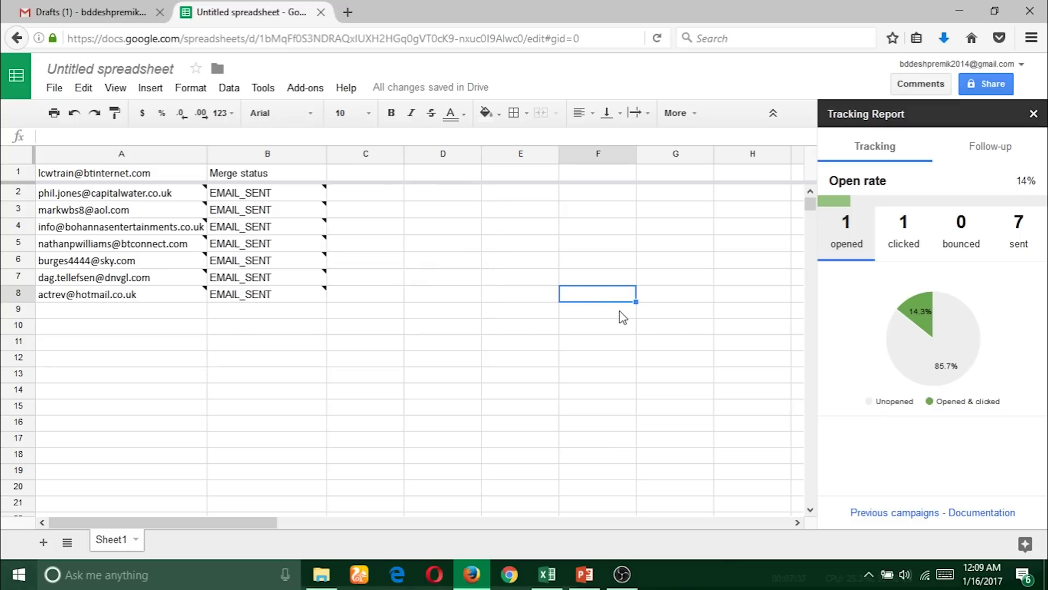